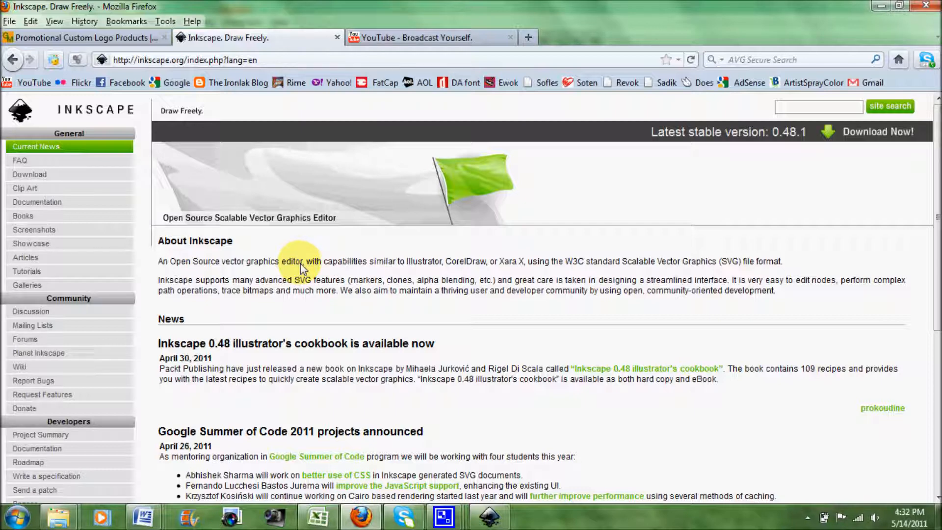
Go from the Inkscape home page to its download page via the sidebar link.
{"action": "left_click", "coordinate": [82, 176]}
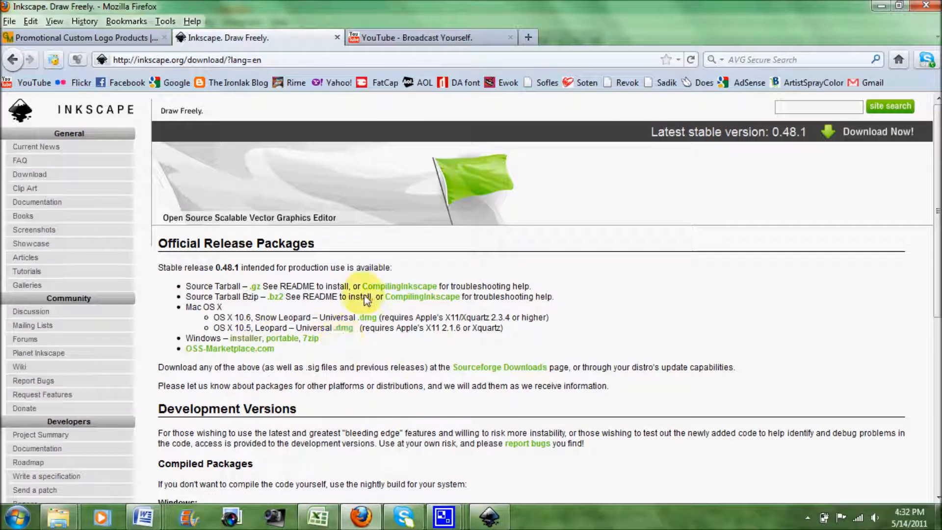
Choose the Windows installer link, leading to SourceForge's save prompt for Inkscape-0.48.1-2.exe.
{"action": "left_click", "coordinate": [248, 337]}
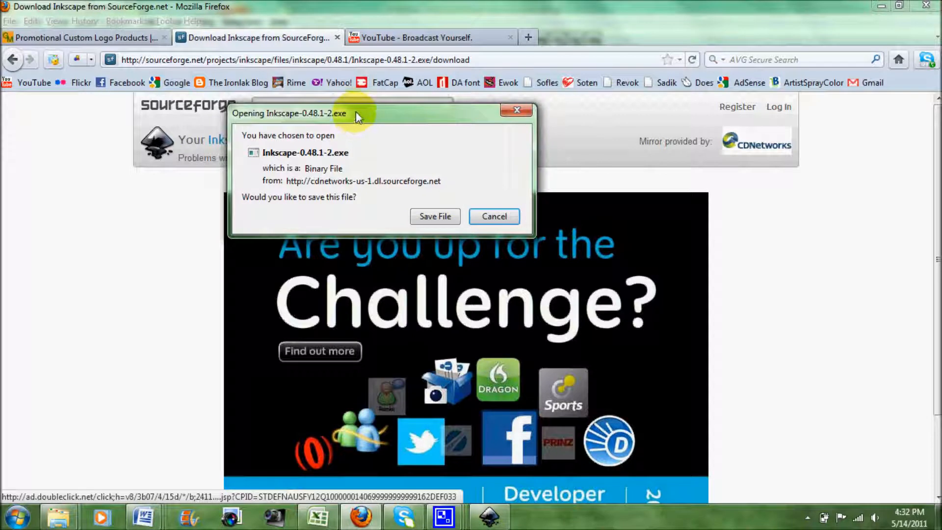
Move the save prompt aside and bring the running Inkscape window forward.
{"action": "left_click_drag", "start_coordinate": [356, 111], "coordinate": [378, 119]}
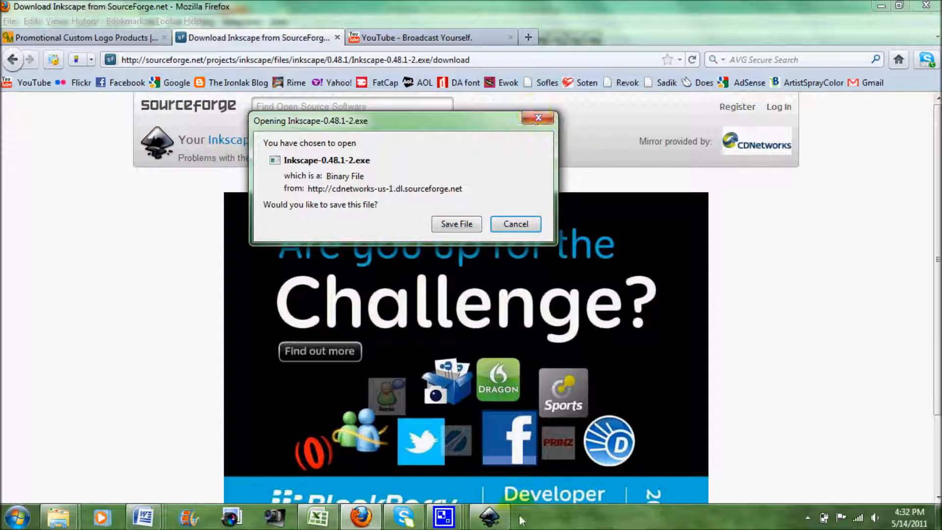
{"action": "left_click", "coordinate": [487, 520]}
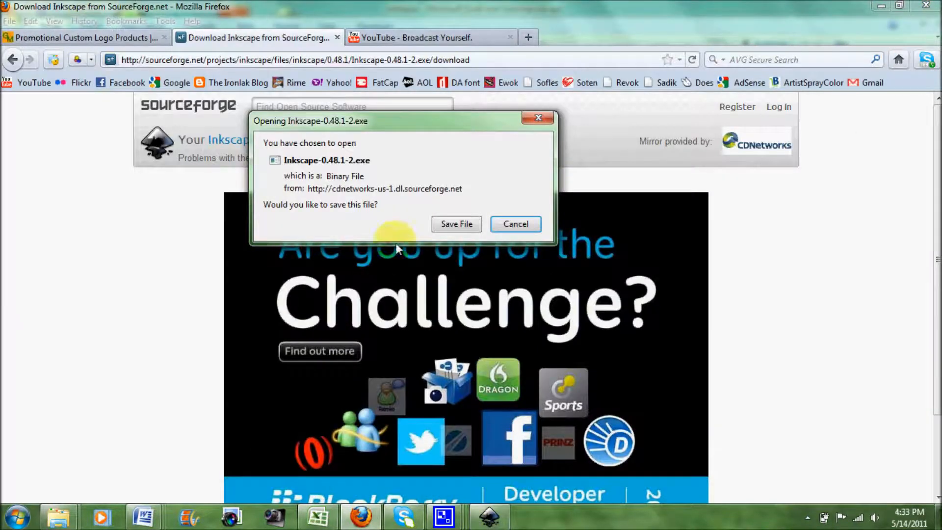
Cancel the installer save prompt and go back to the inkscape.org download page.
{"action": "left_click", "coordinate": [507, 224]}
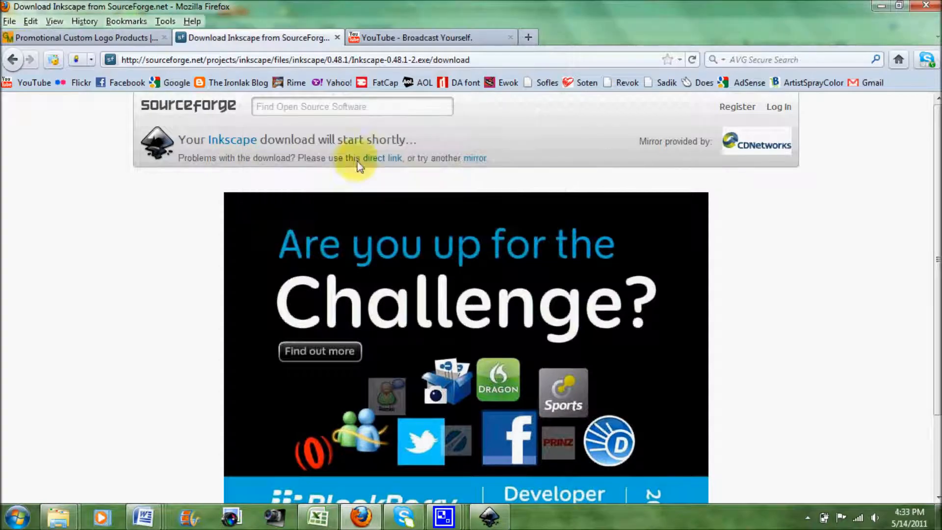
{"action": "left_click", "coordinate": [14, 59]}
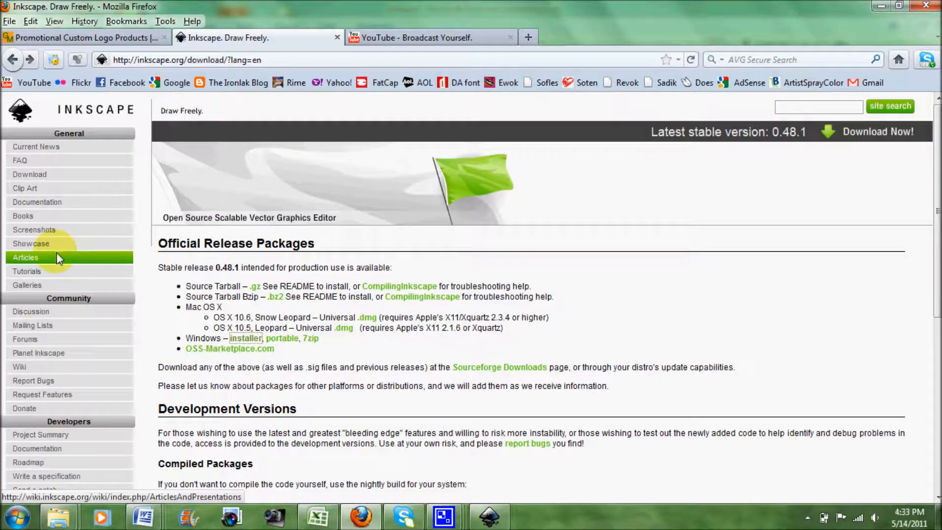